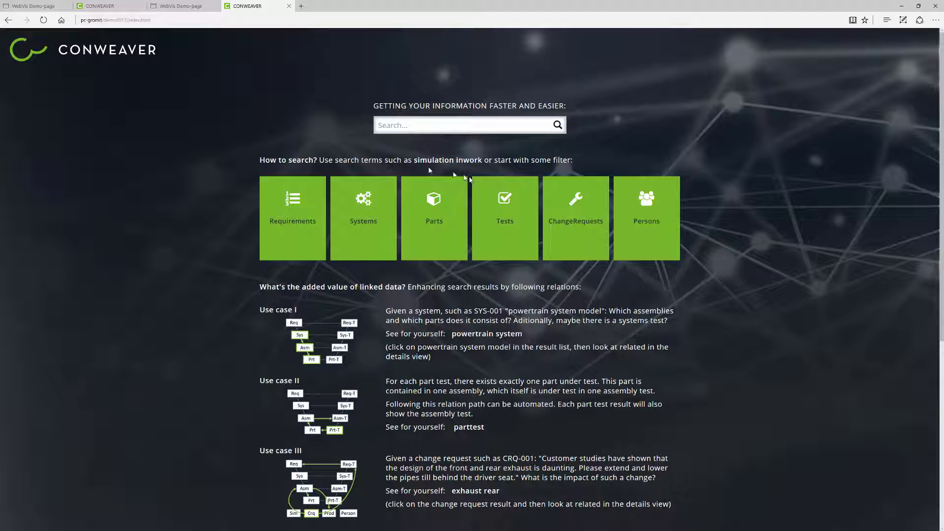
Search for "exhaust rear" using the suggested search term.
click(418, 125)
text(e)
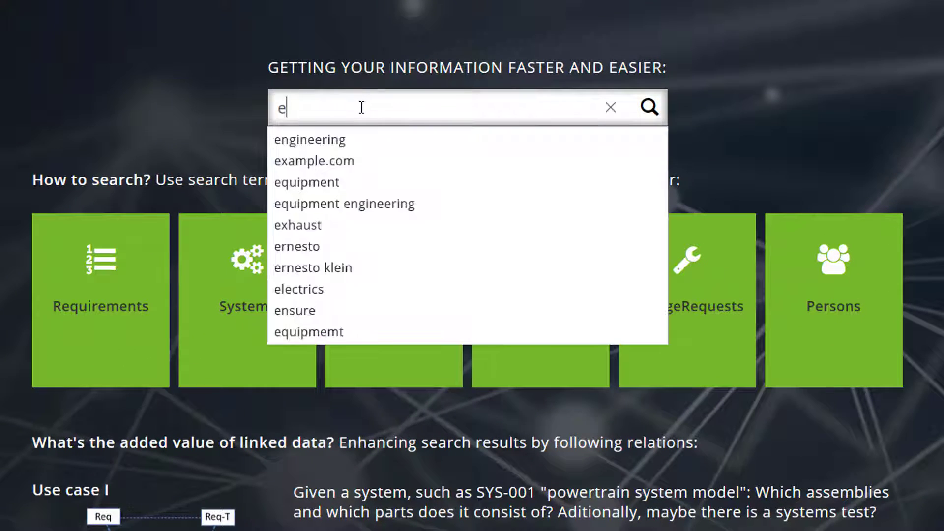
text(xhau)
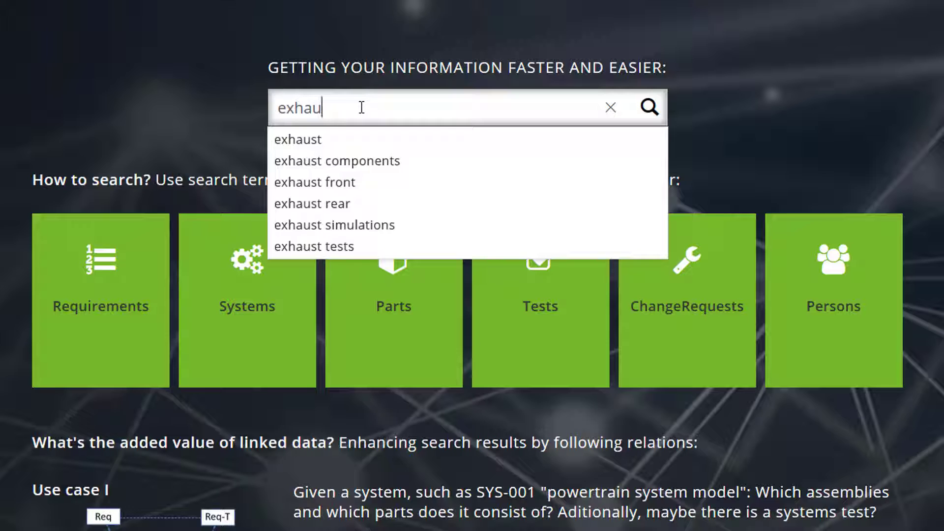
text(st)
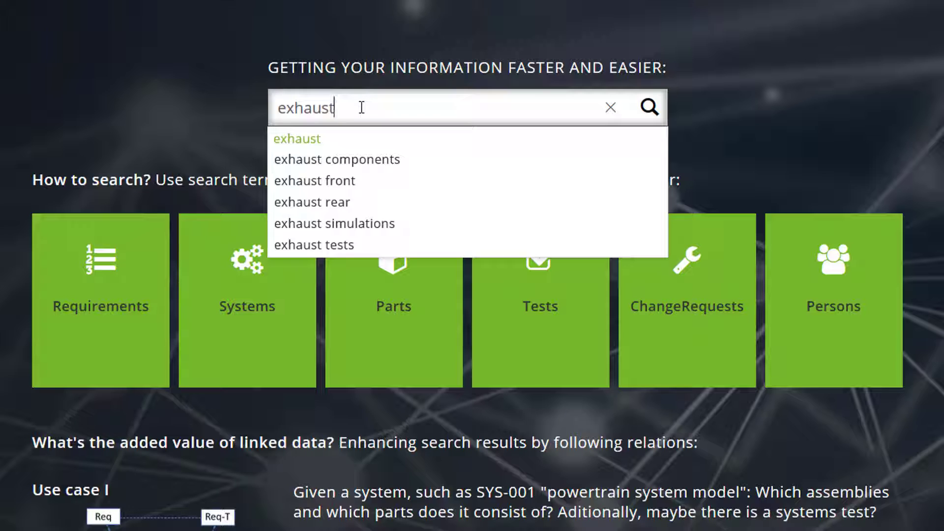
key(Down)
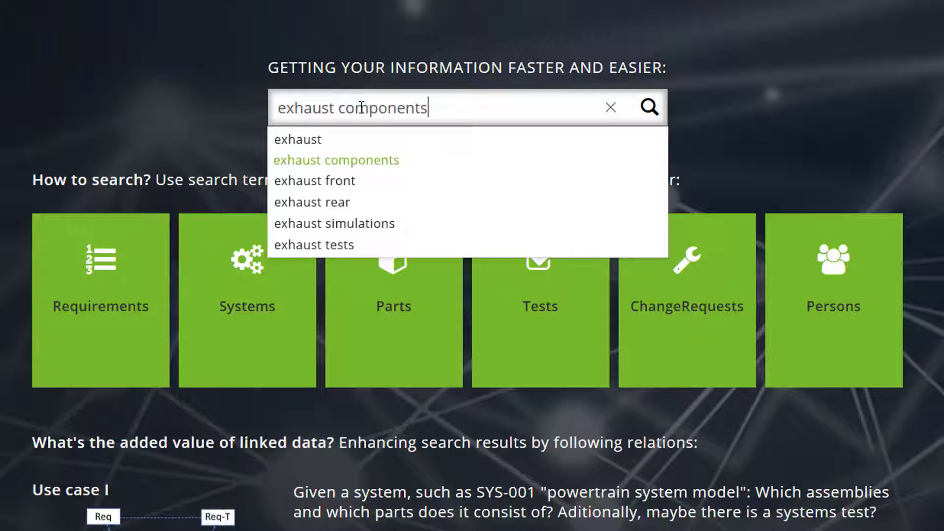
key(Down)
key(Down)
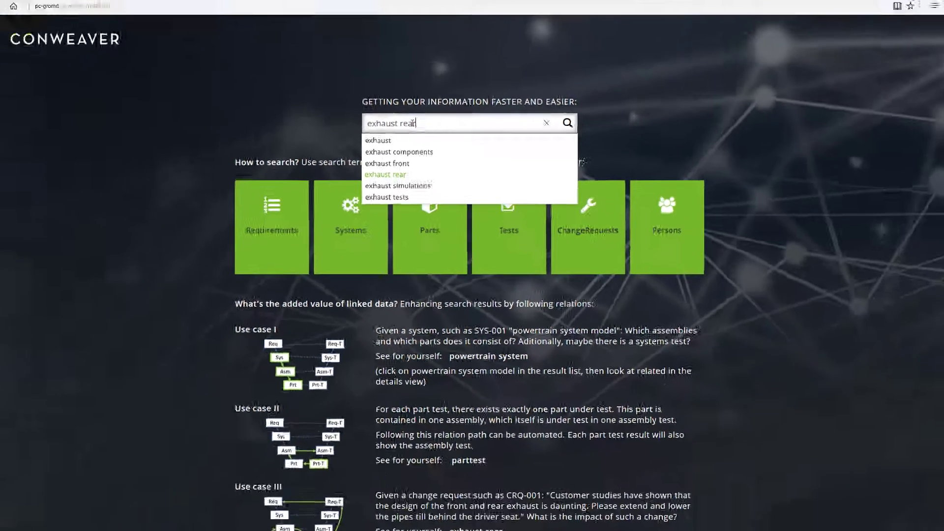
key(Return)
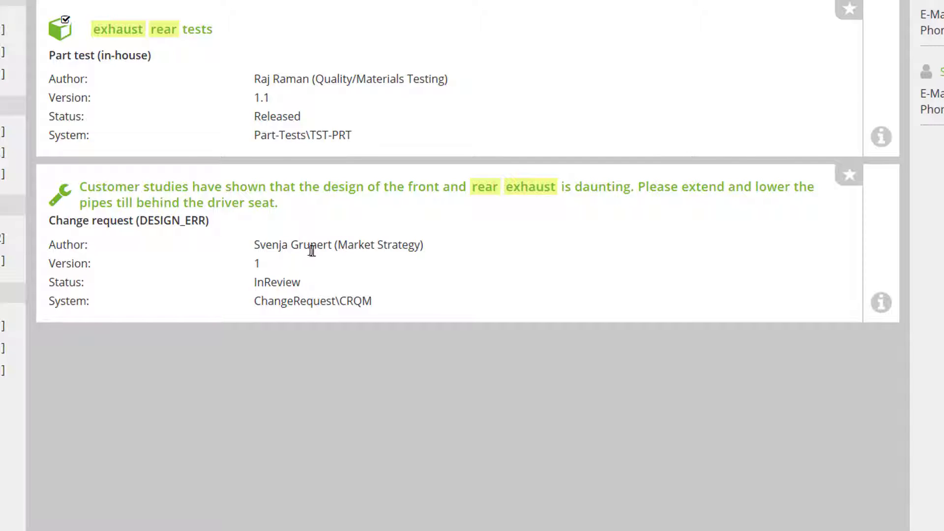
Open the change request about the front and rear exhaust design and review its related artifacts.
drag(254, 249, 334, 248)
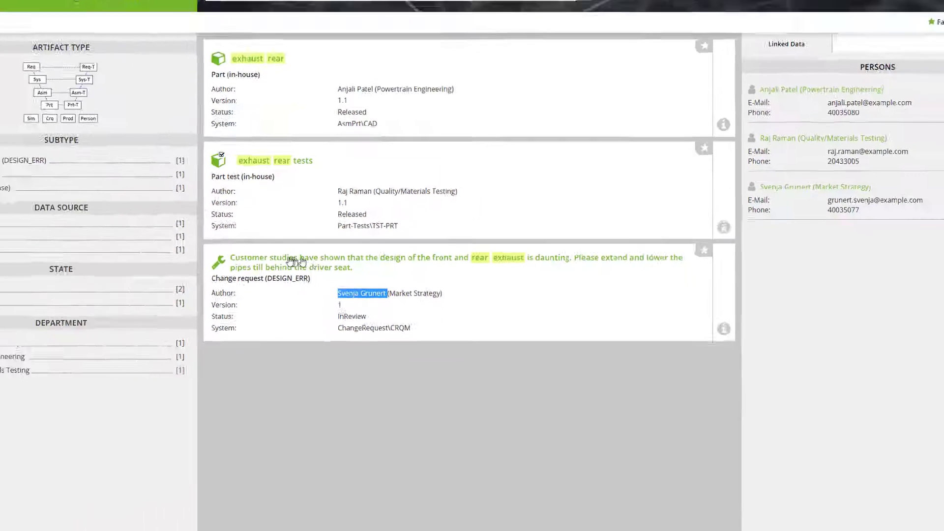
click(162, 187)
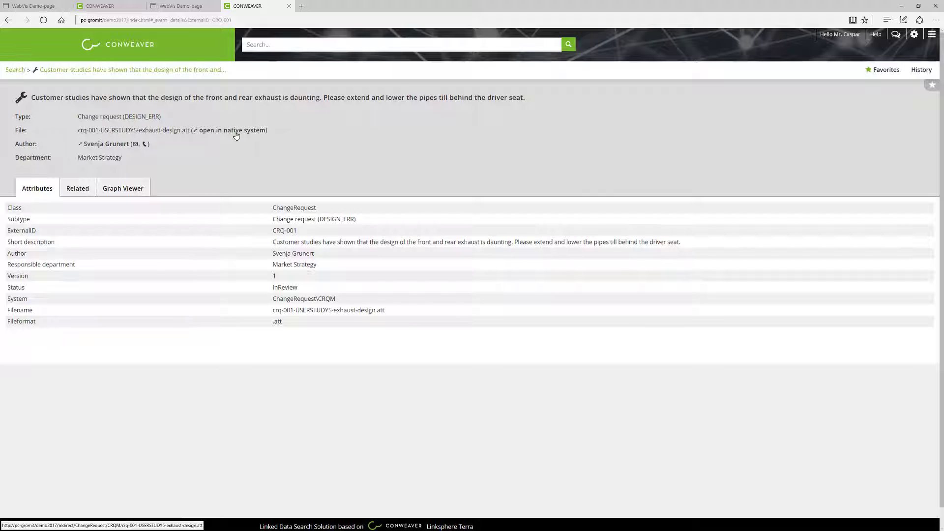
click(80, 191)
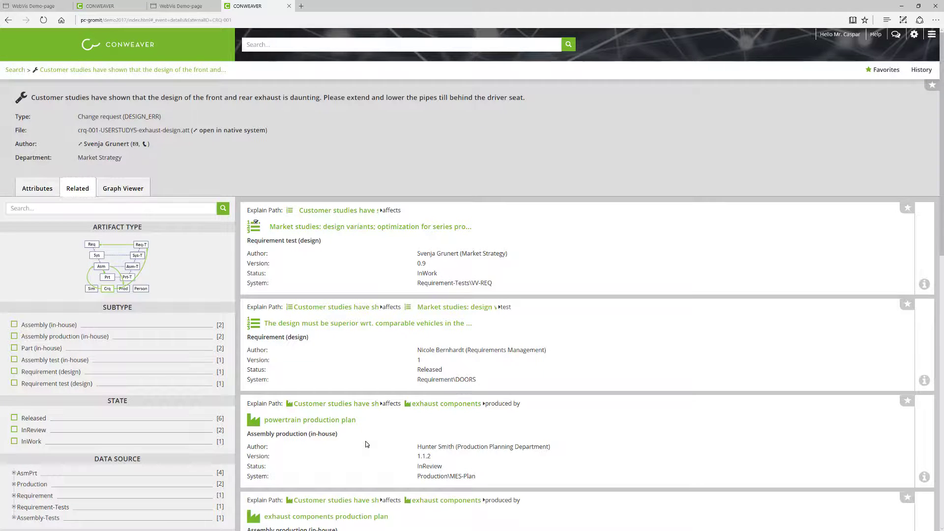
scroll(366, 444, down, 9)
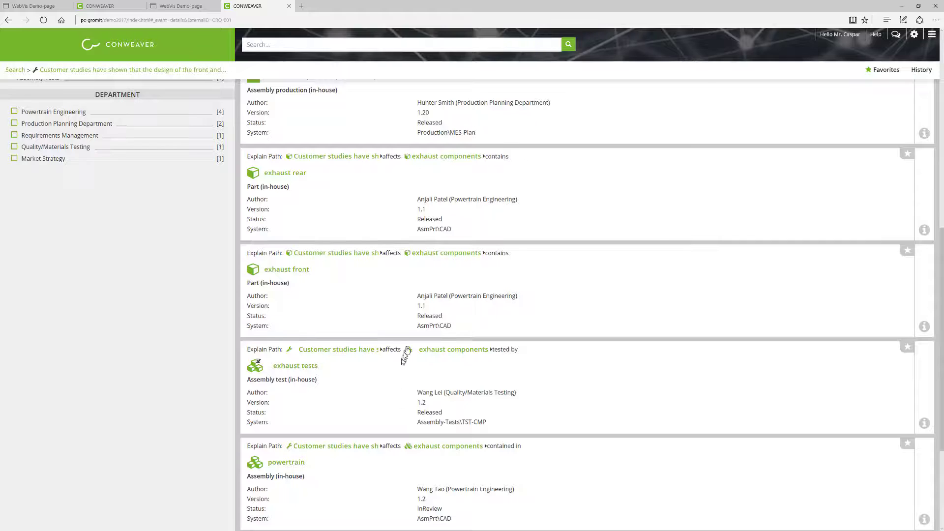
scroll(409, 345, up, 9)
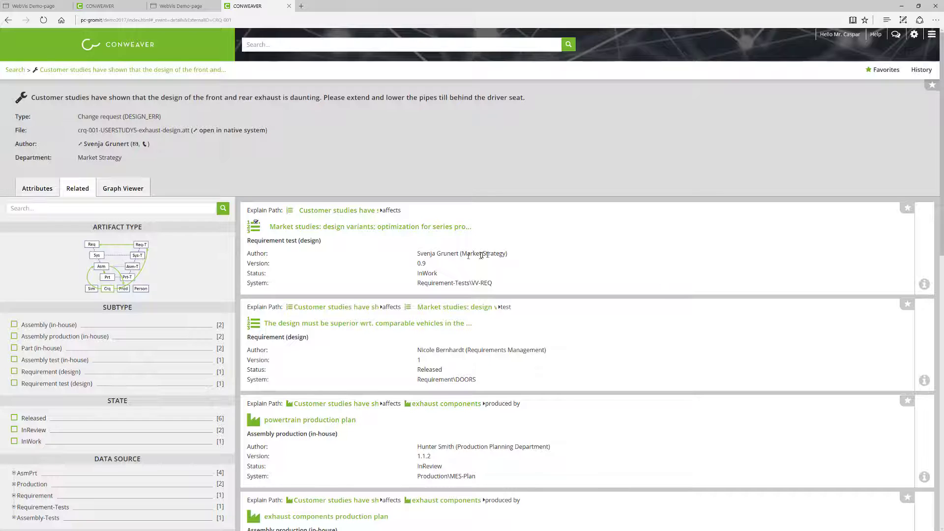
Filter the change request's related artifacts to Assembly (in-house) and open the exhaust components assembly.
click(14, 325)
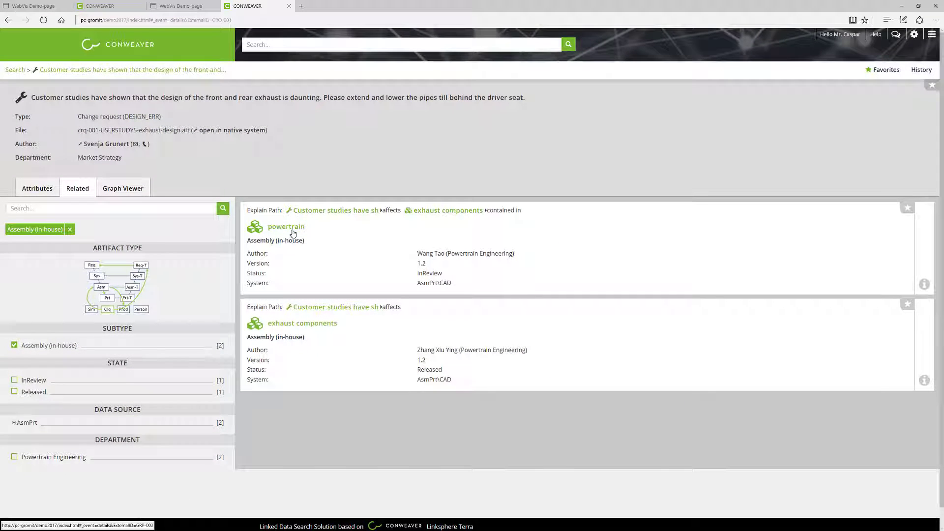
click(302, 324)
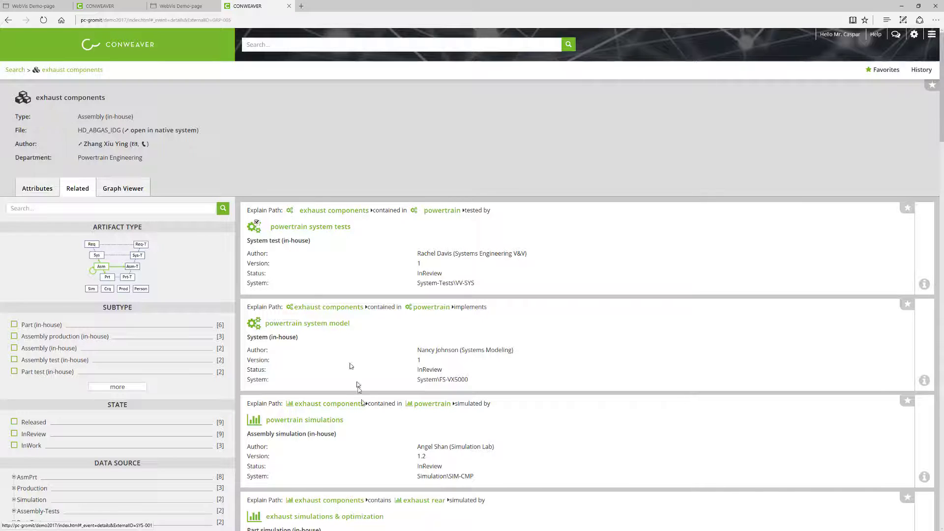
Review the artifacts related to the exhaust components assembly and filter them to Part (in-house).
scroll(462, 460, down, 6)
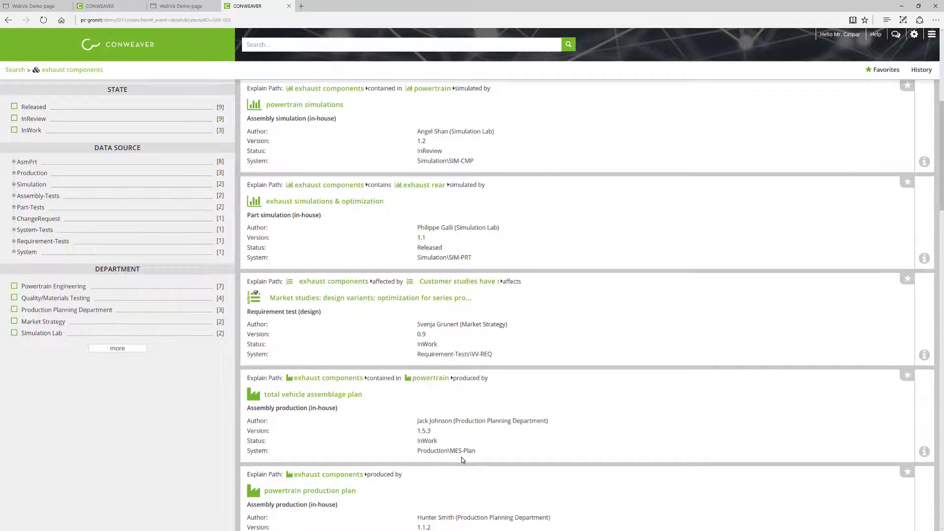
scroll(462, 459, down, 1)
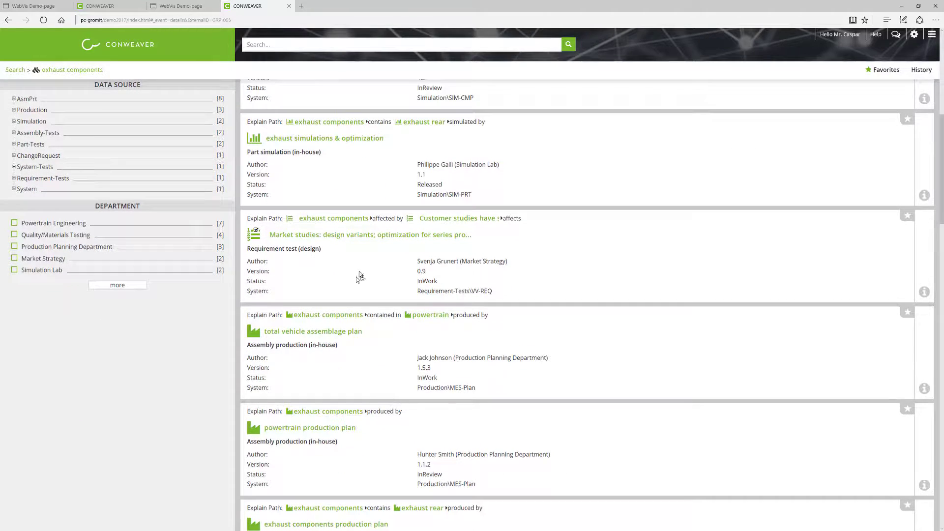
scroll(352, 437, down, 5)
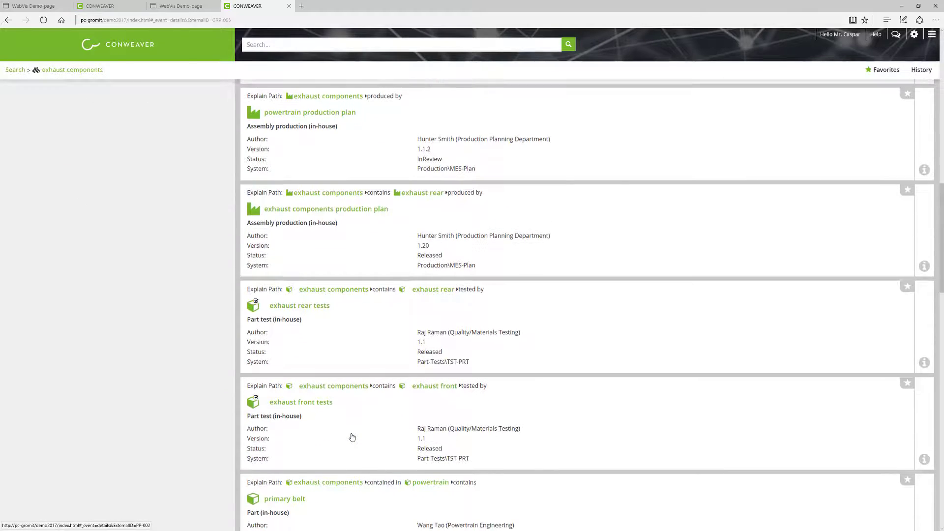
scroll(352, 437, down, 4)
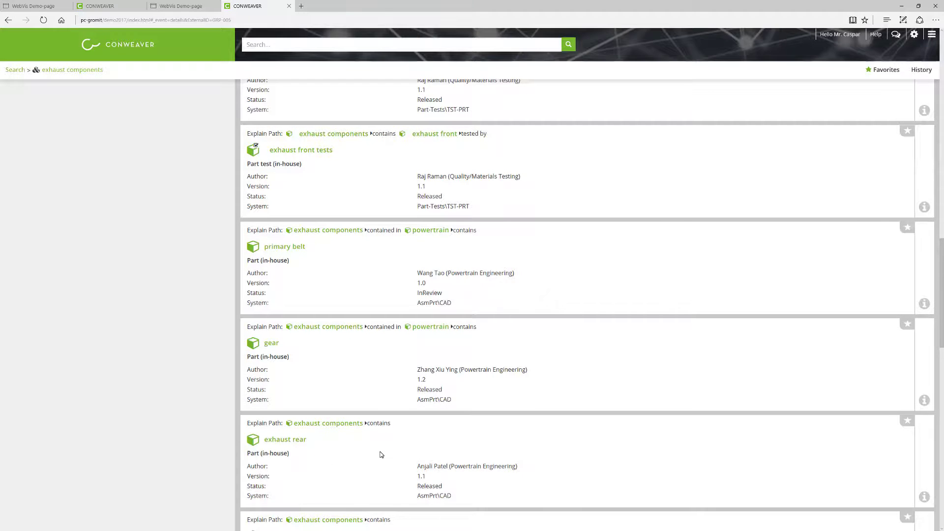
scroll(381, 454, up, 10)
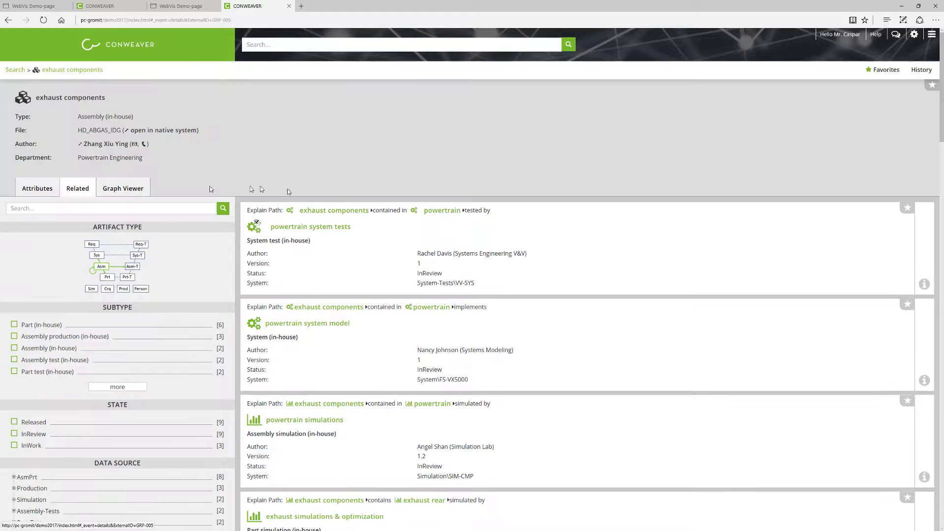
click(14, 324)
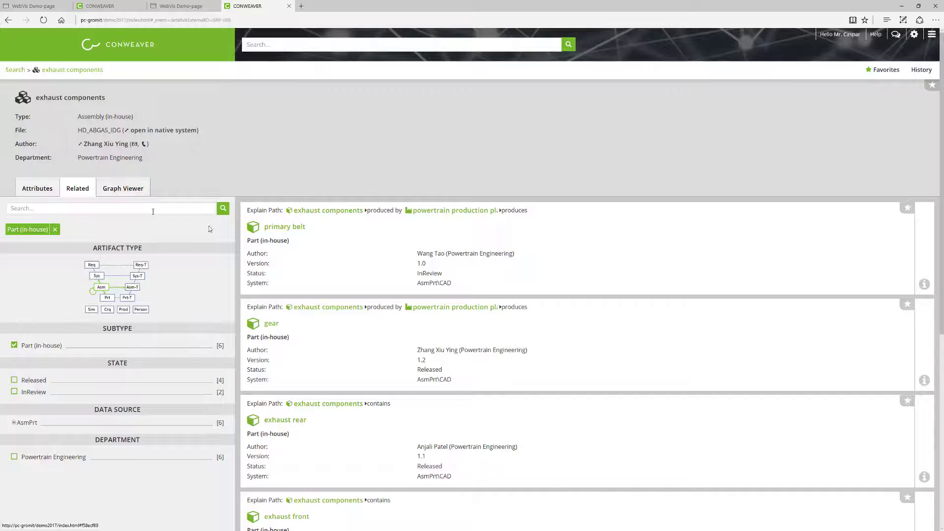
Show the exhaust components assembly as a graph, reposition its node, and open the details of the exhaust rear part.
click(118, 189)
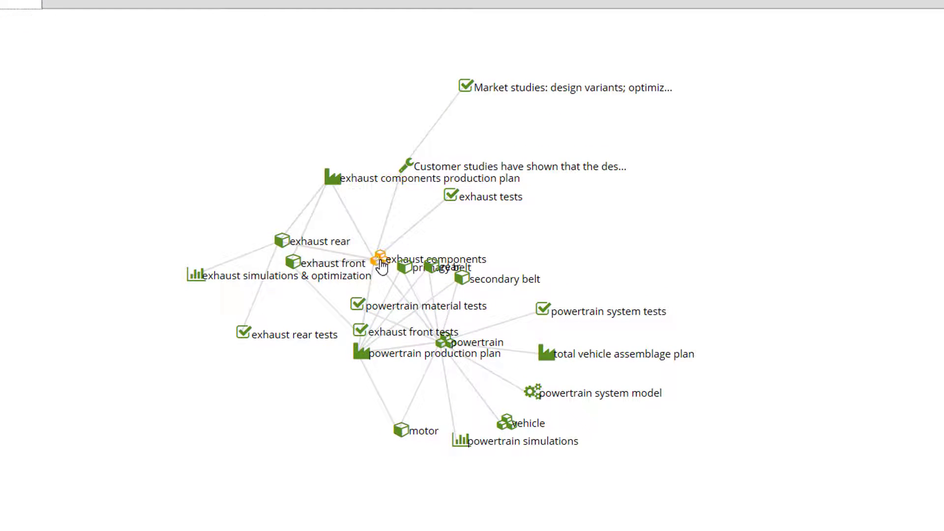
drag(382, 268, 400, 219)
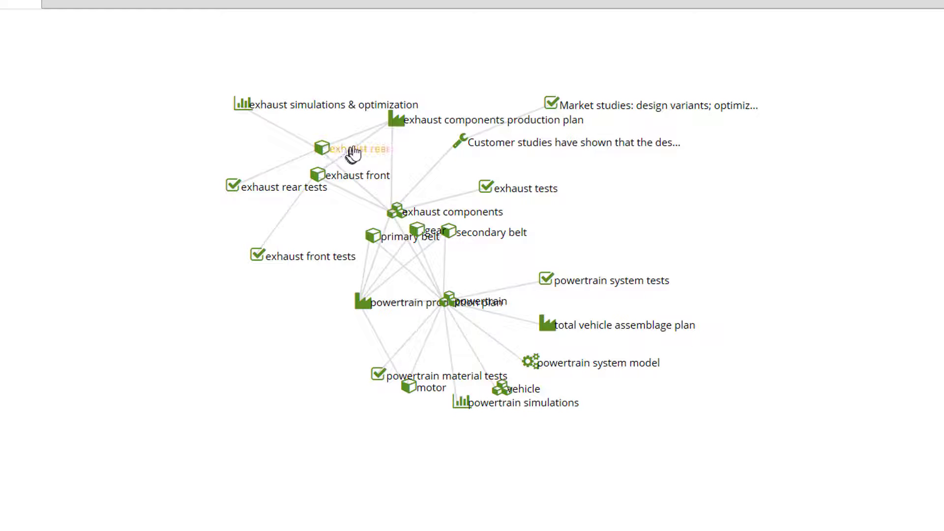
click(398, 124)
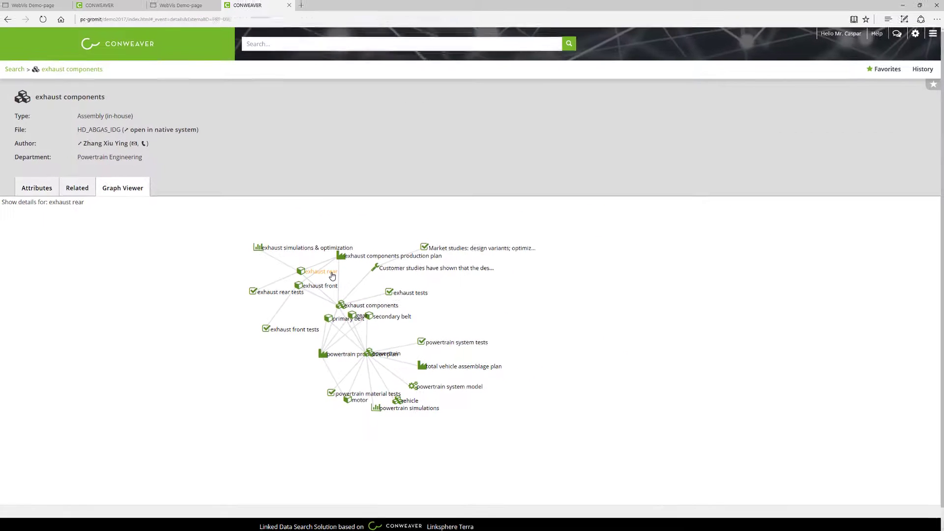
click(380, 157)
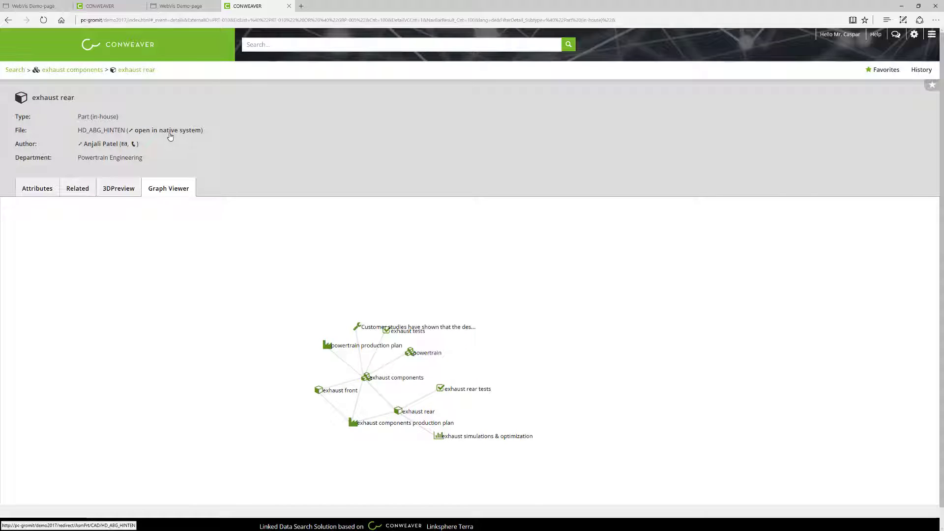
Review the exhaust rear part's attributes and its related artifacts.
click(39, 191)
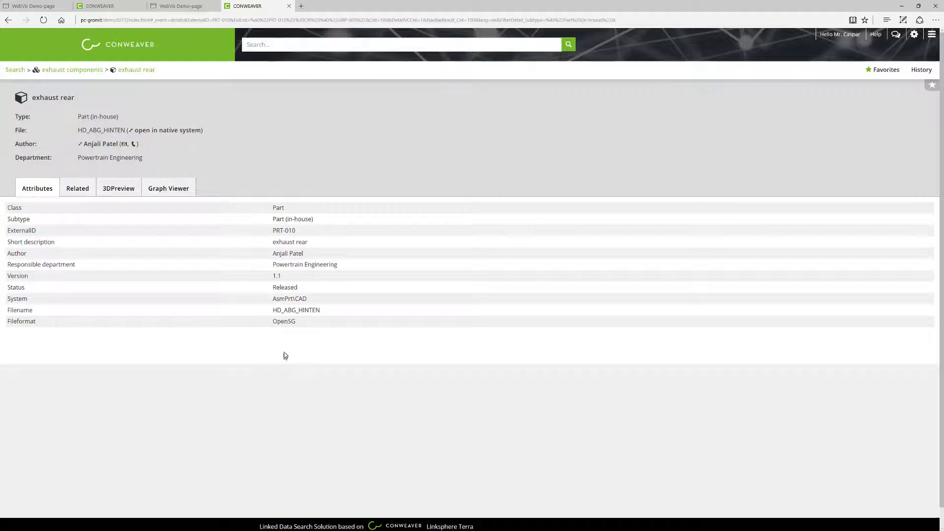
click(78, 188)
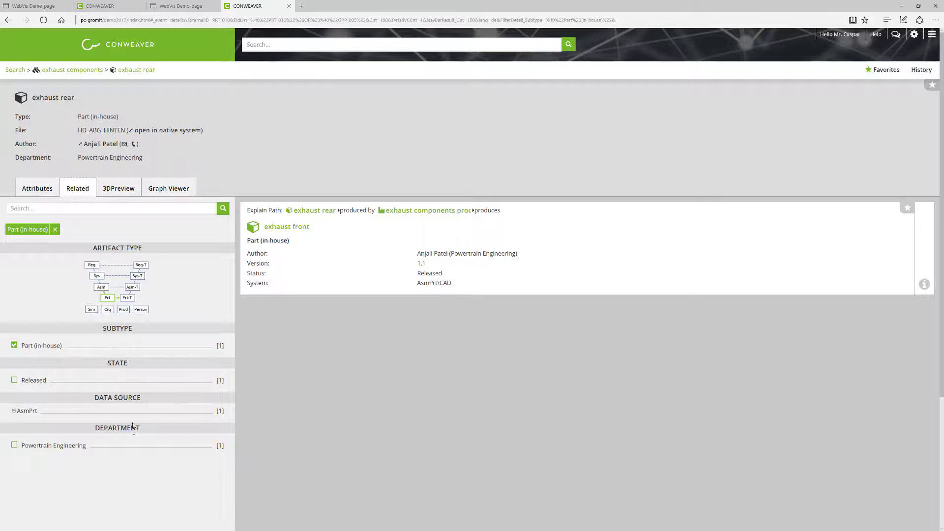
Rotate the exhaust rear part in its 3D preview and open it in the full 3D viewer.
click(123, 189)
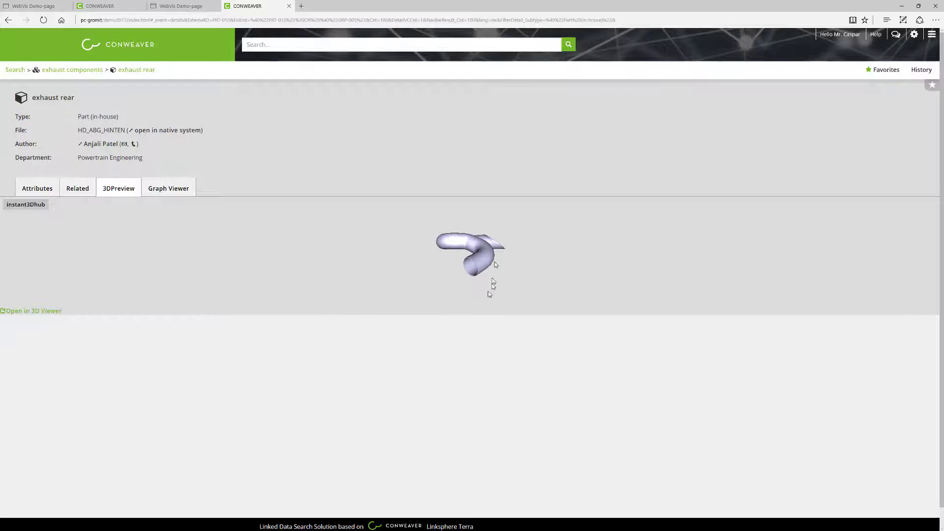
drag(479, 251, 467, 278)
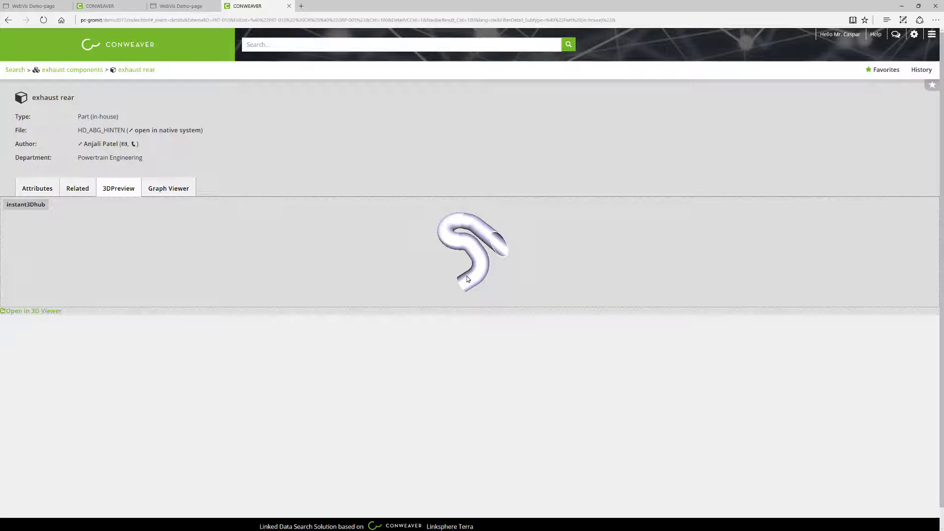
mouse_move(467, 278)
mouse_down()
mouse_move(492, 276)
mouse_move(442, 277)
mouse_move(518, 278)
mouse_move(490, 225)
mouse_move(469, 270)
mouse_up()
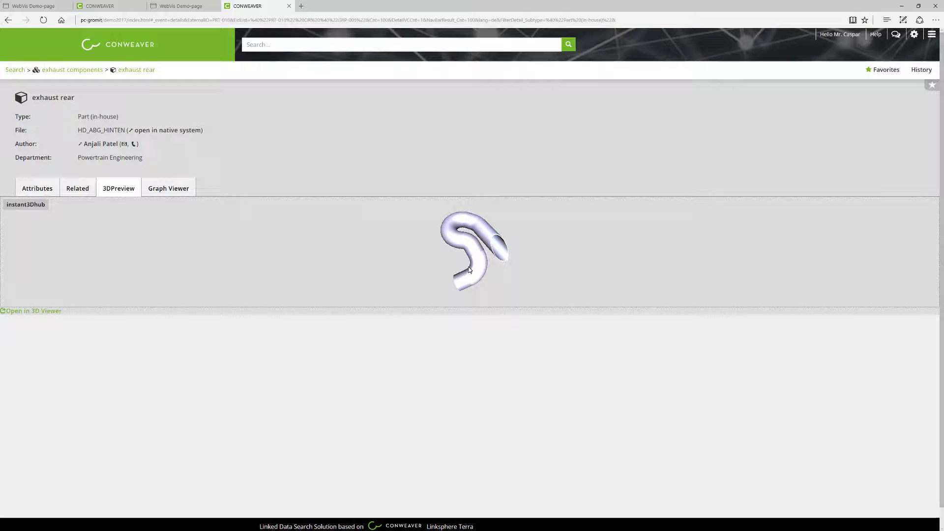
click(35, 315)
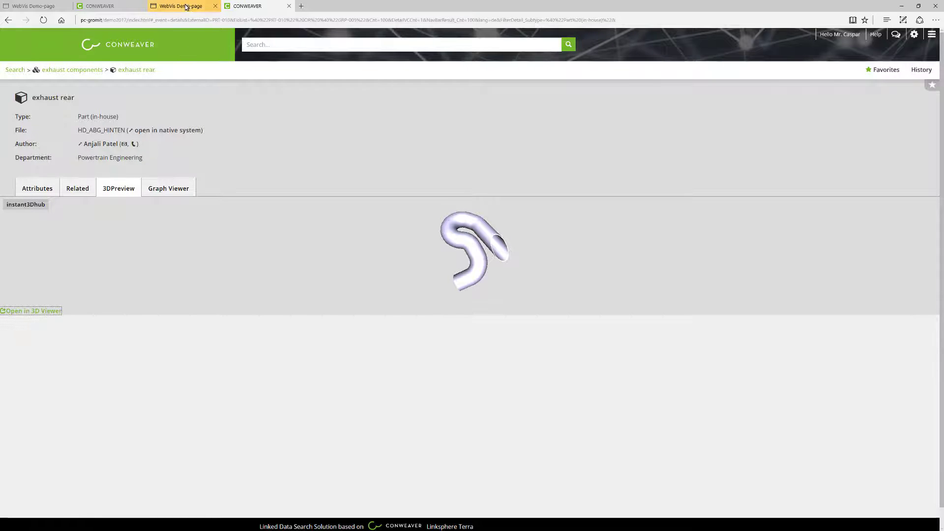
click(212, 9)
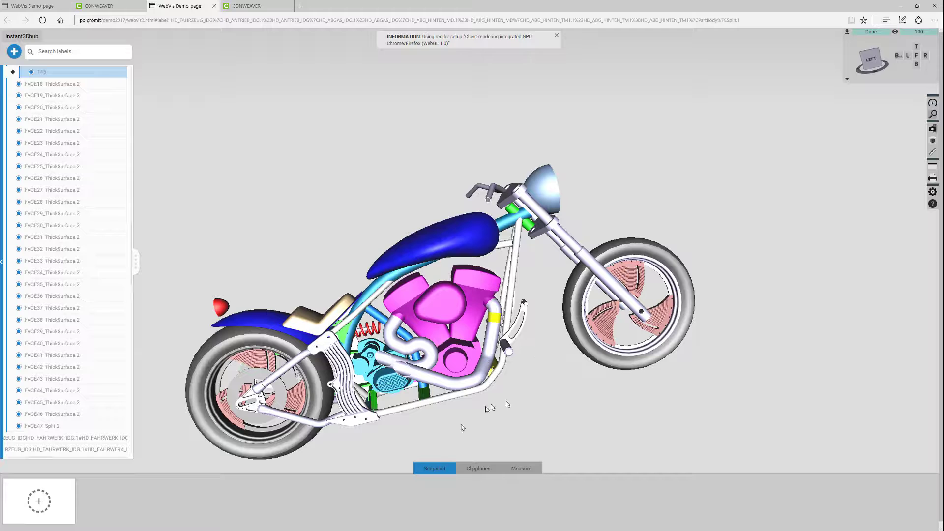
Select the curved rear exhaust pipe on the motorcycle model and show its CONWEAVER Linksphere metadata.
click(427, 352)
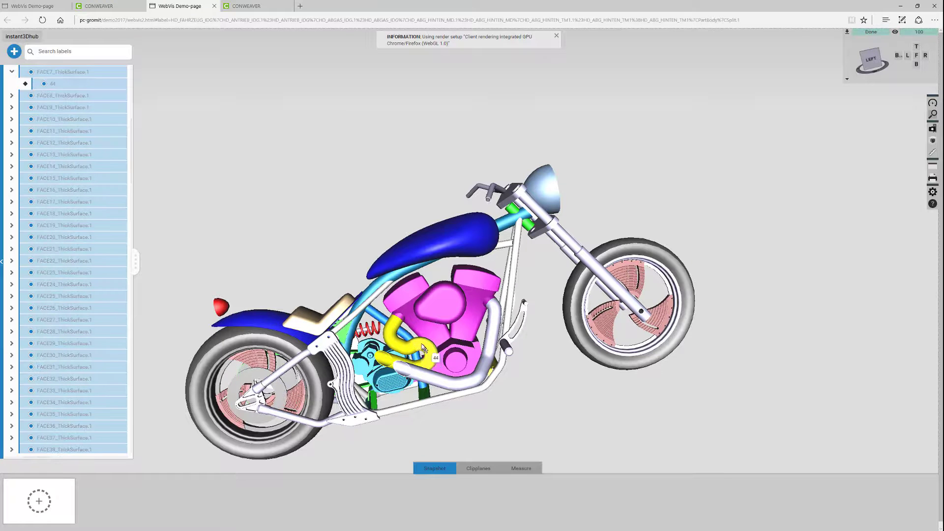
click(427, 352)
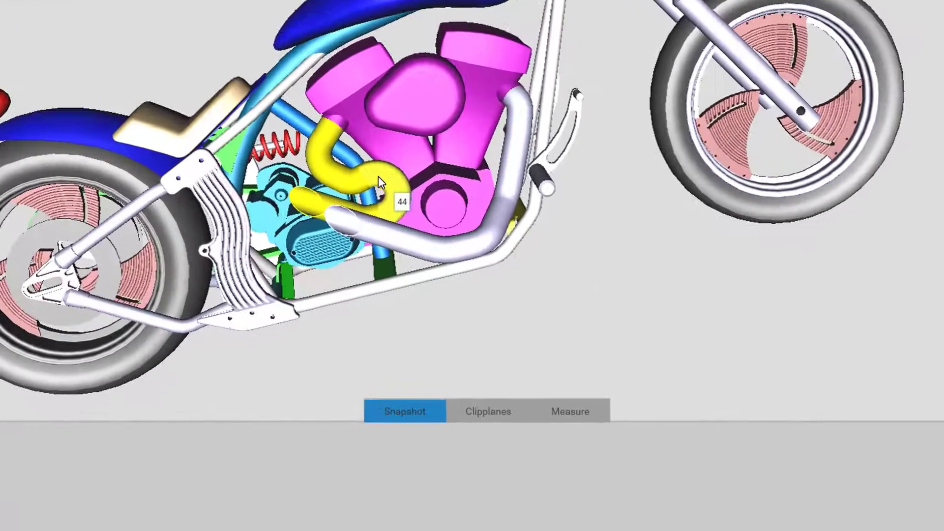
right_click(423, 348)
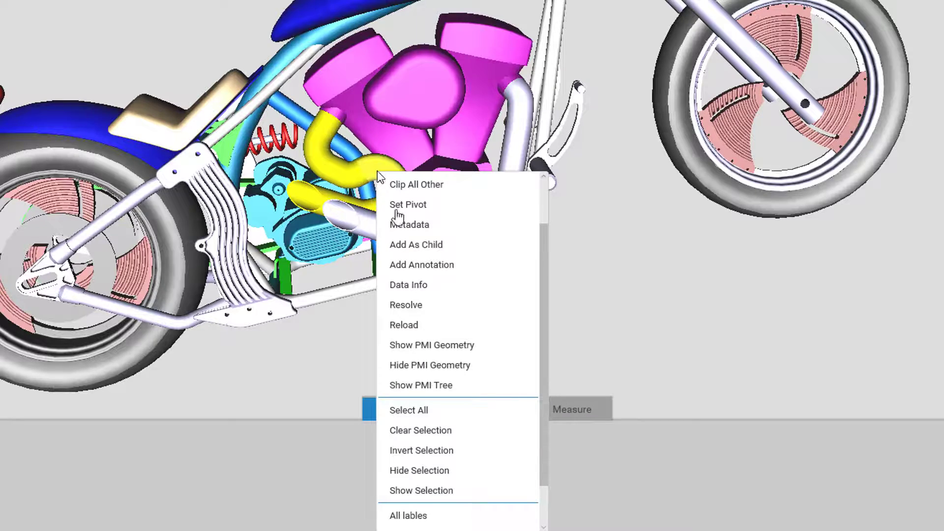
scroll(450, 376, down, 2)
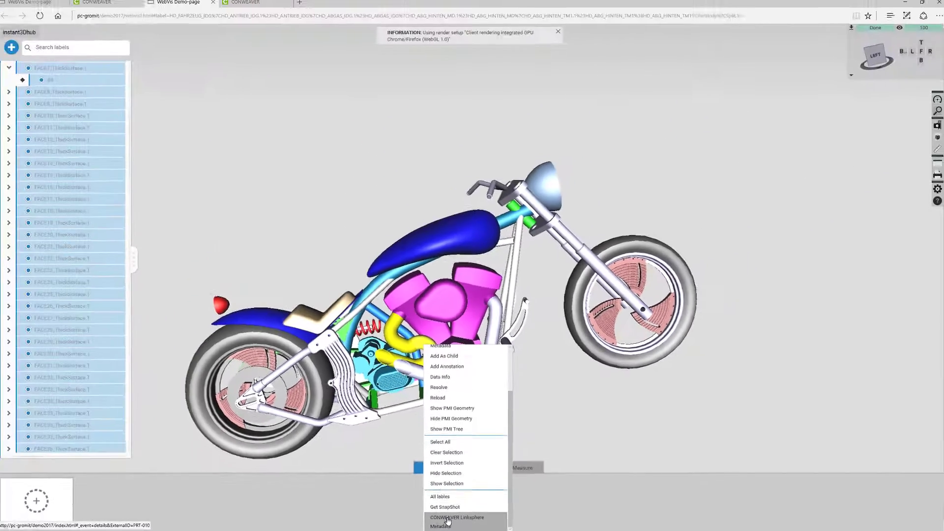
click(428, 514)
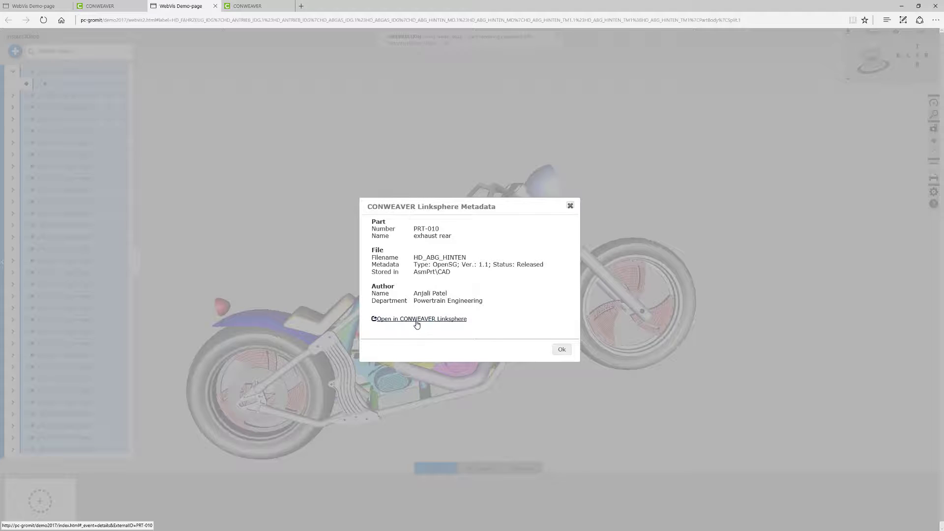
Close the exhaust metadata, select the motorcycle's rear light, and show its CONWEAVER Linksphere metadata.
click(569, 206)
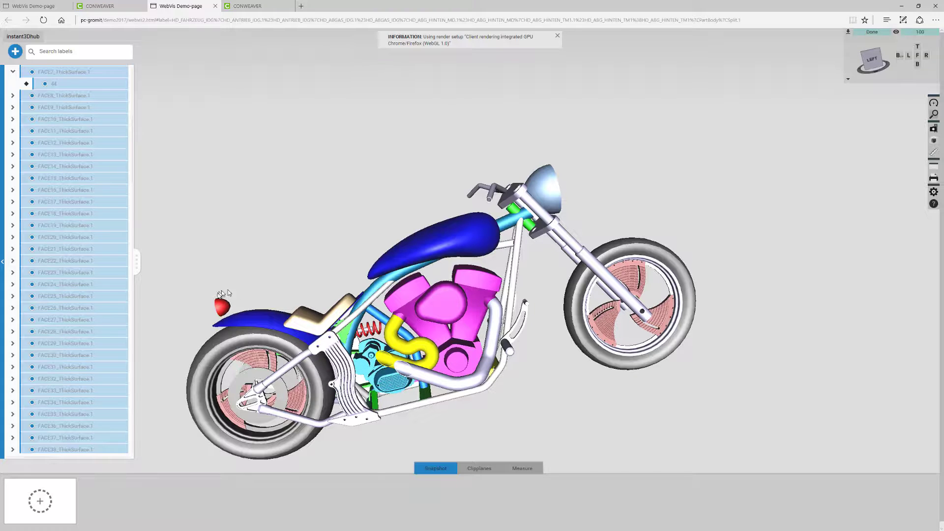
click(227, 307)
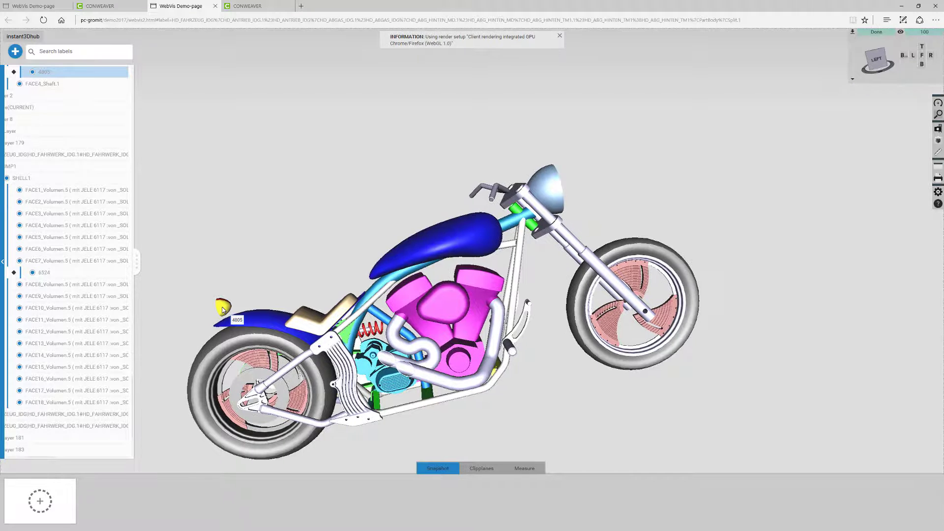
right_click(222, 309)
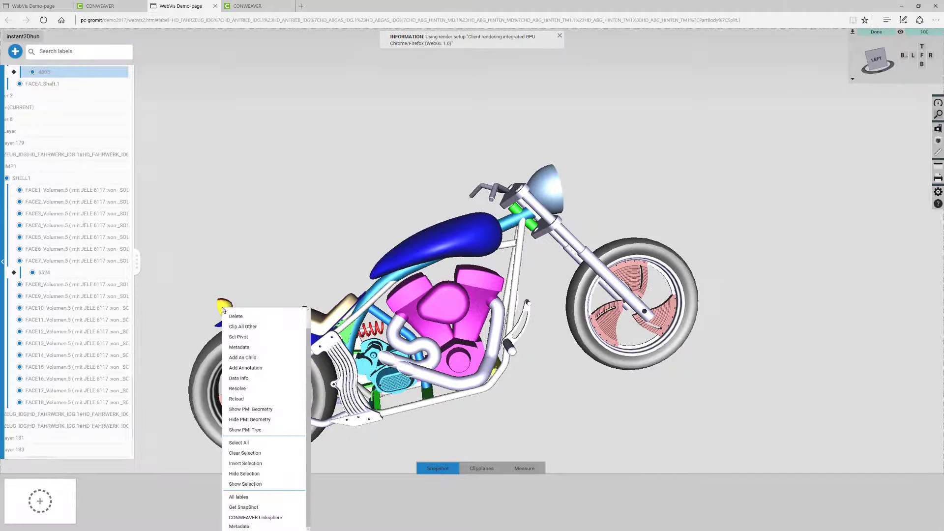
click(245, 520)
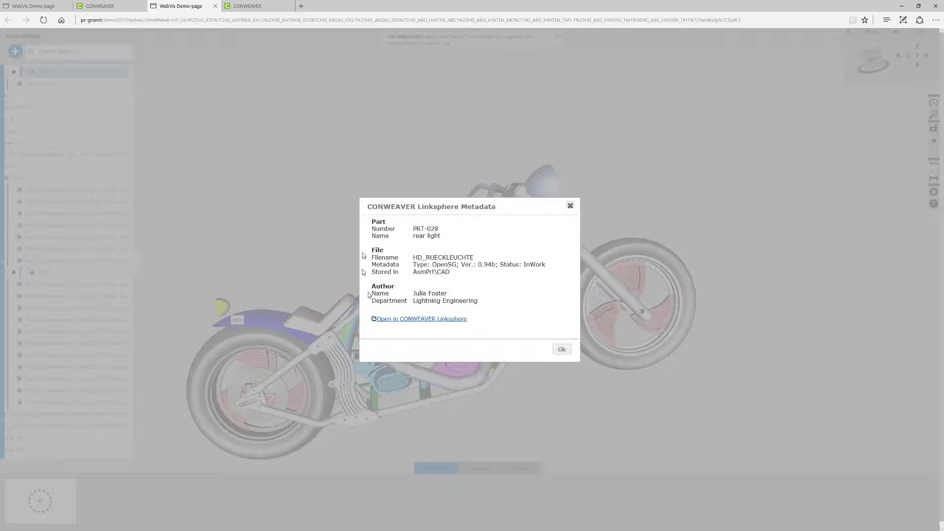
Open the rear light part in CONWEAVER Linksphere and rotate it in the 3D preview.
click(424, 319)
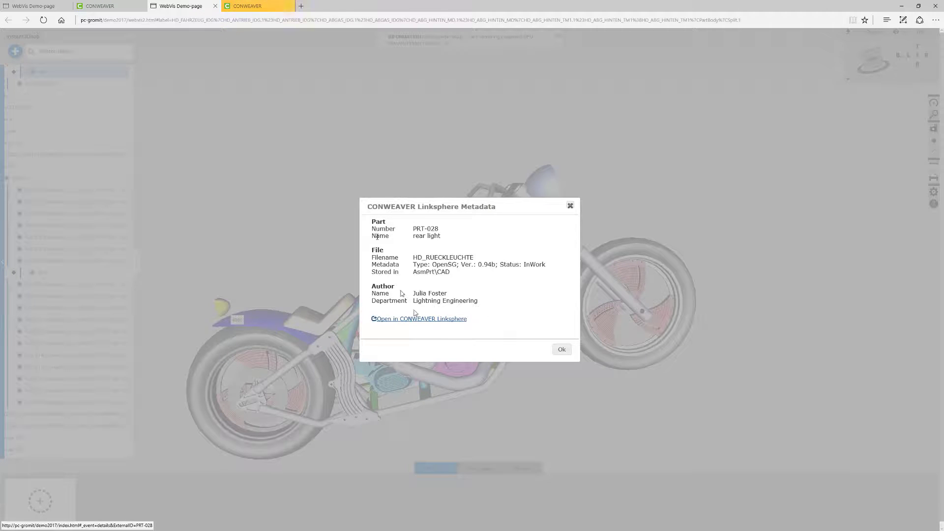
click(251, 6)
drag(490, 262, 468, 253)
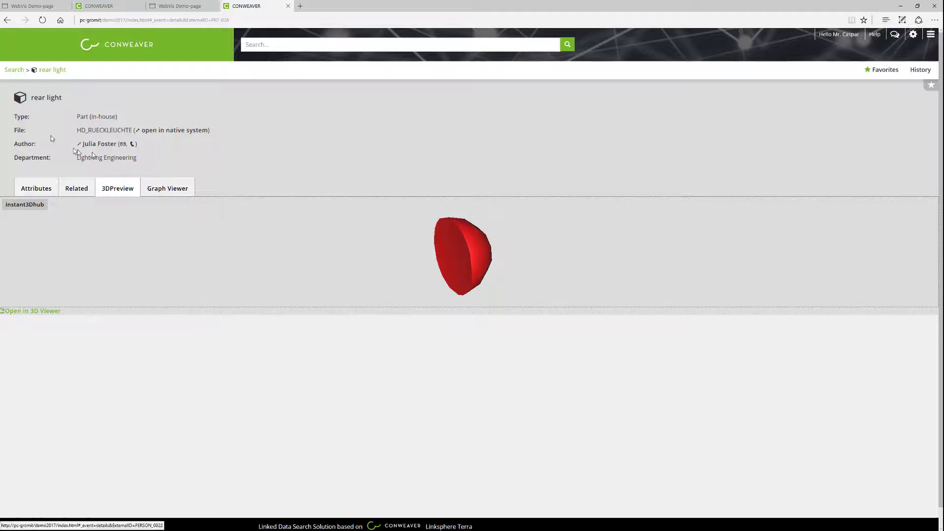
click(8, 20)
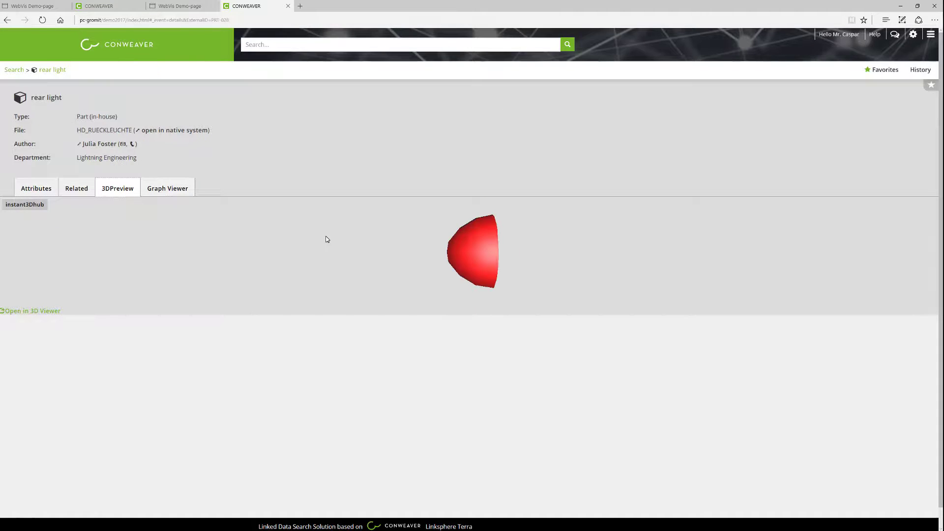
drag(500, 267, 382, 262)
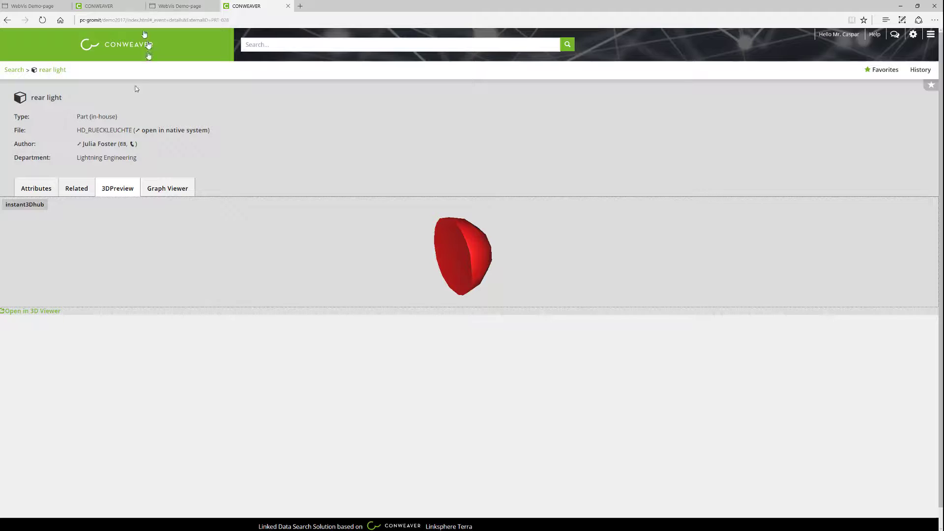
Return to the exhaust rear part's details through the browsing history and review its attributes and related artifacts.
click(8, 20)
click(9, 21)
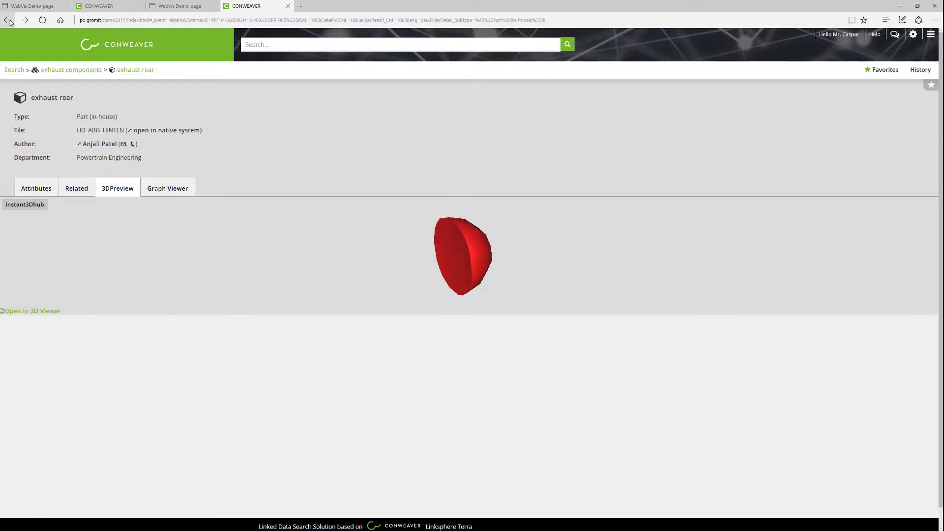
click(8, 20)
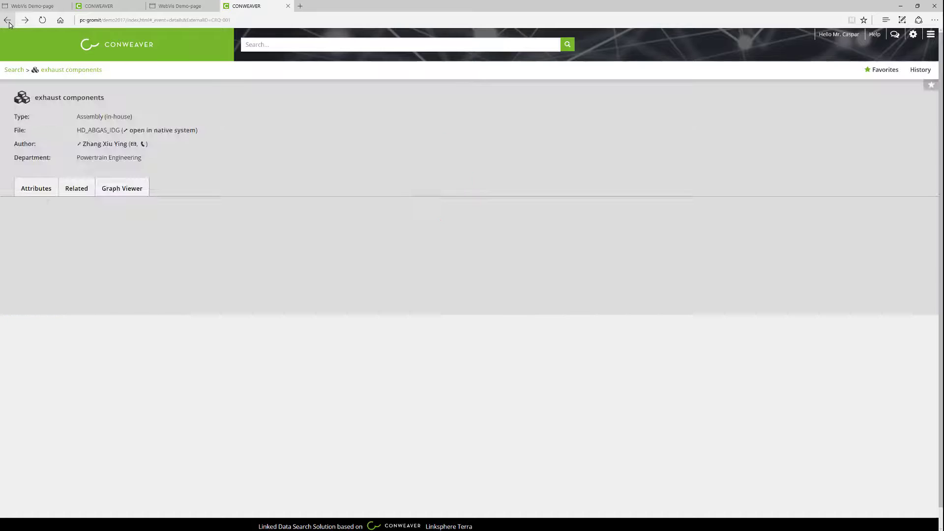
click(8, 21)
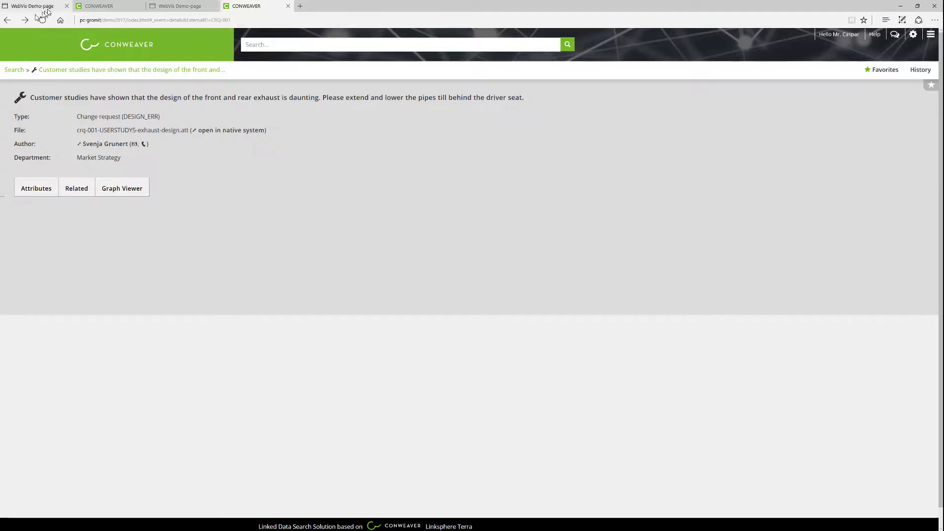
click(26, 21)
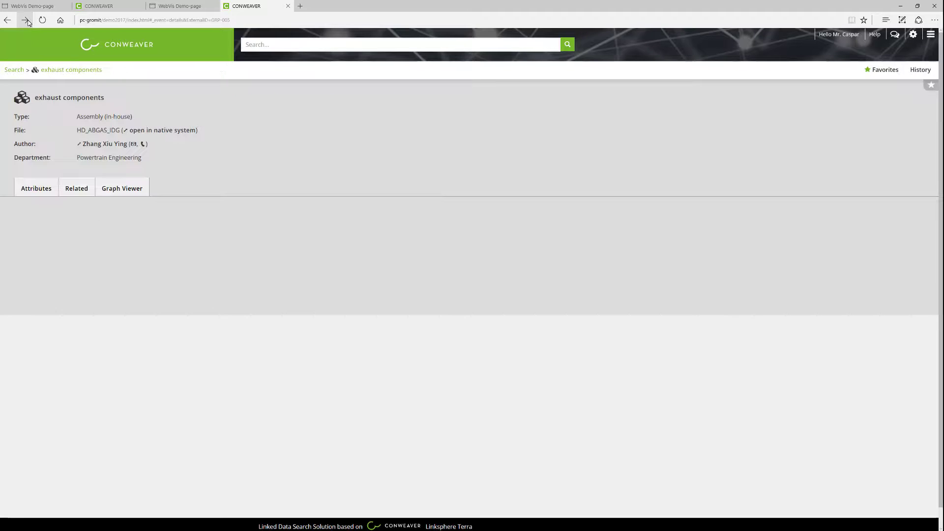
click(26, 20)
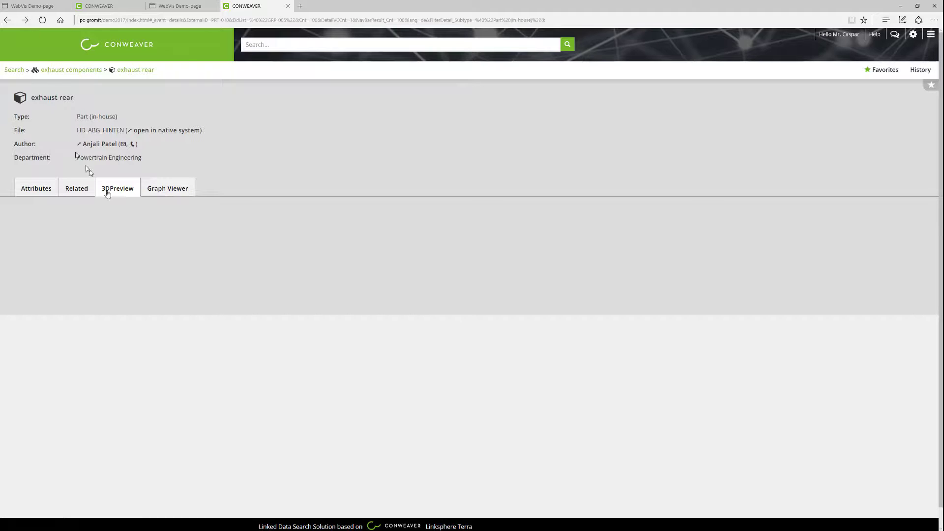
click(38, 189)
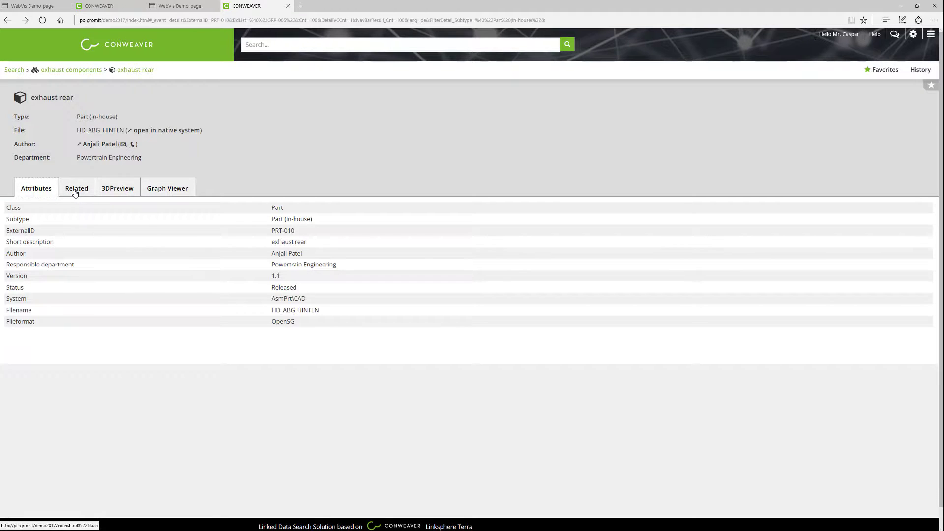
click(75, 192)
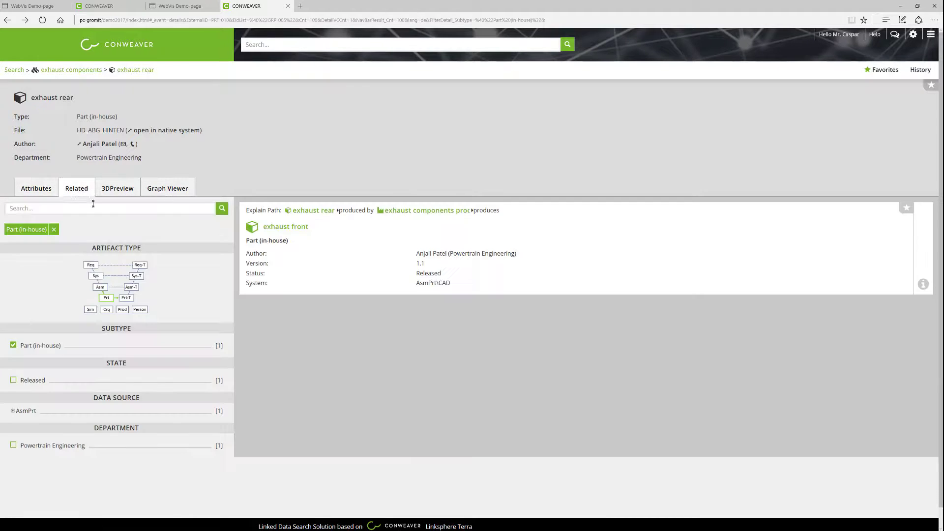
Start an e-mail to the exhaust rear part's author and decline the switch to Outlook 2016.
click(124, 146)
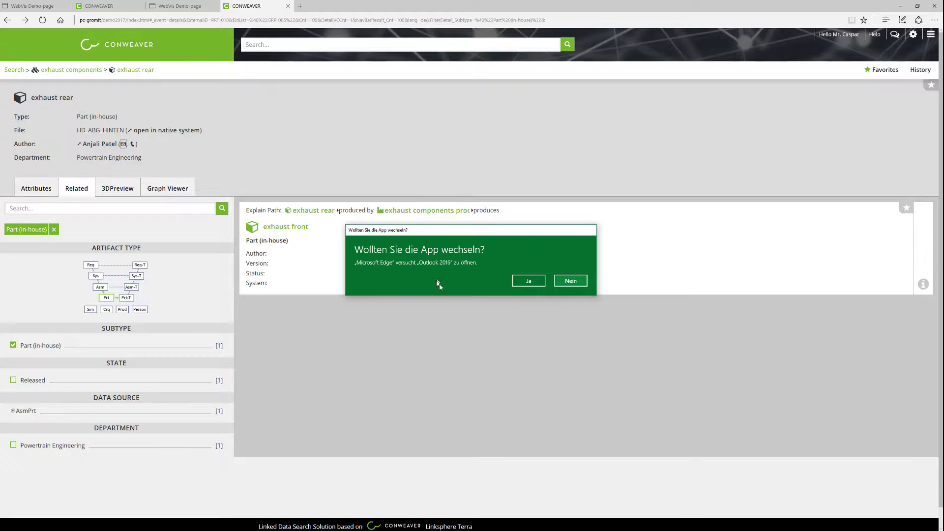
click(571, 285)
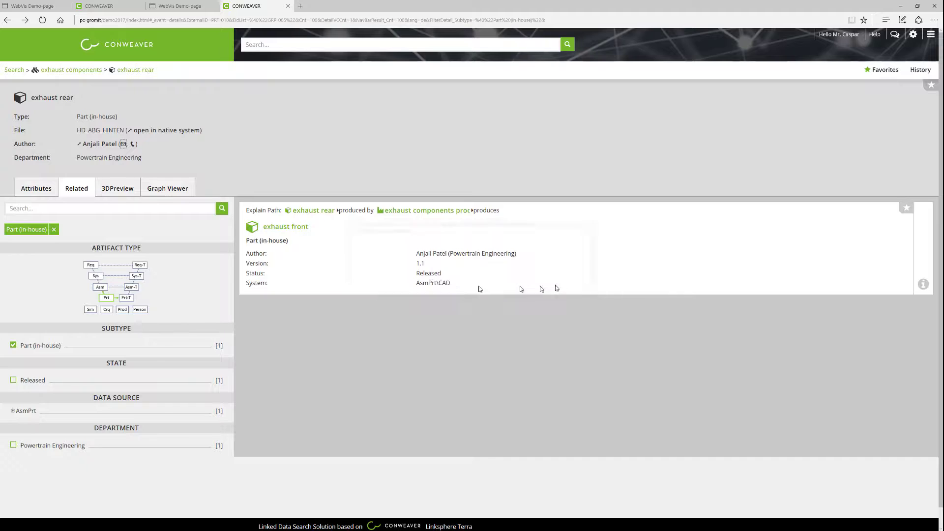
Call the exhaust rear part's author through X-Lite, hang up, and dismiss the softphone window.
click(133, 145)
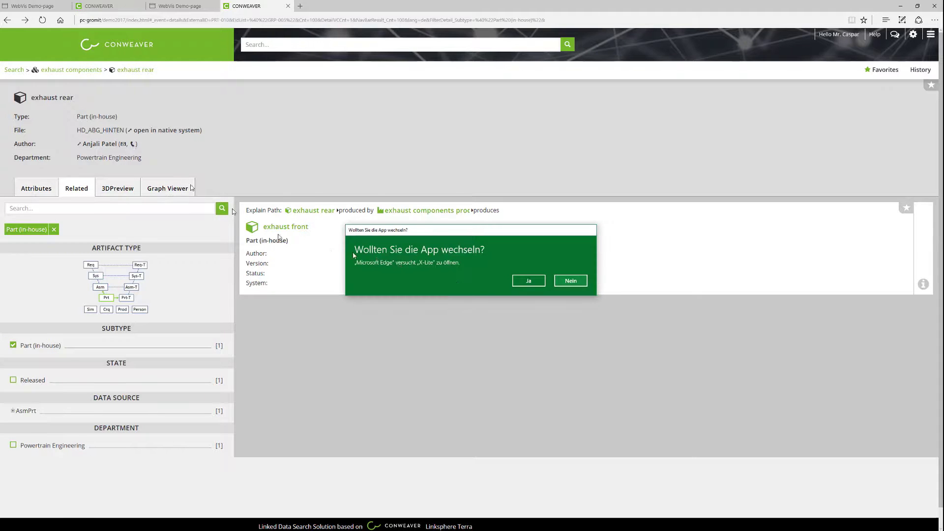
click(537, 284)
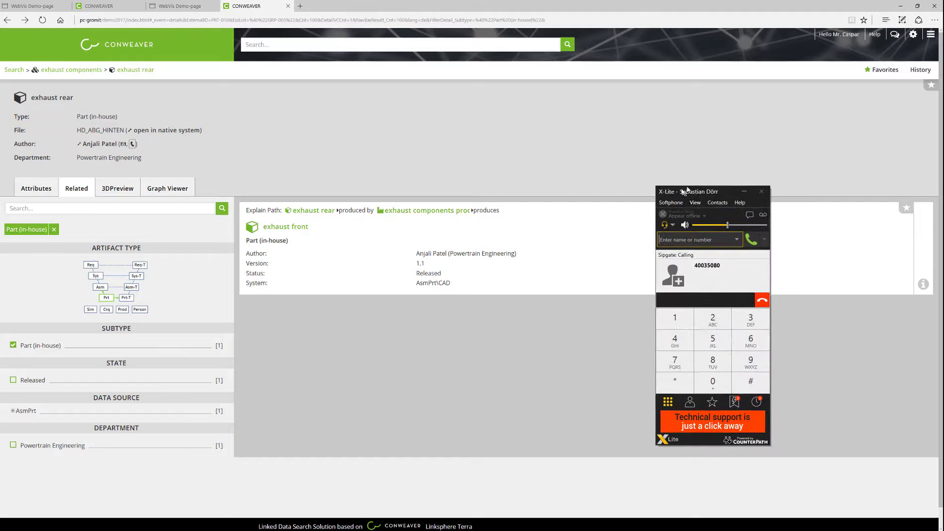
click(762, 300)
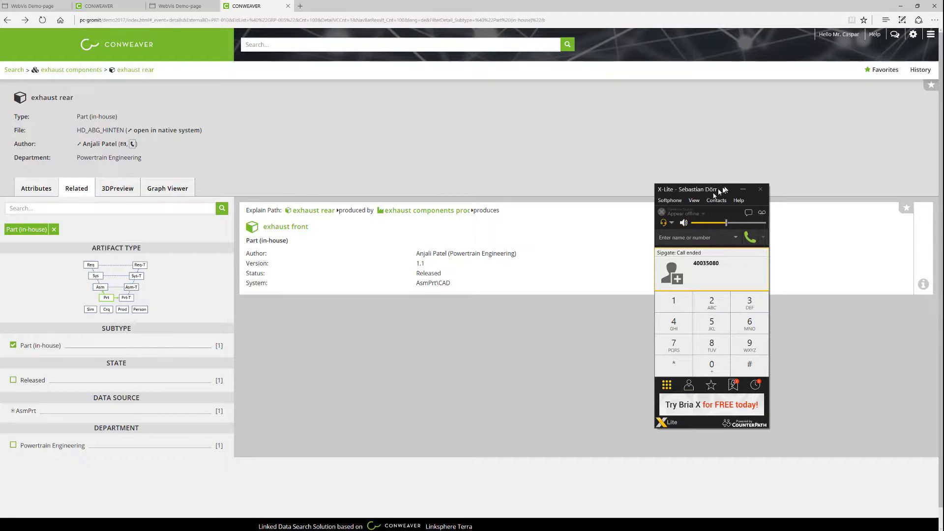
drag(700, 192, 670, 373)
click(668, 329)
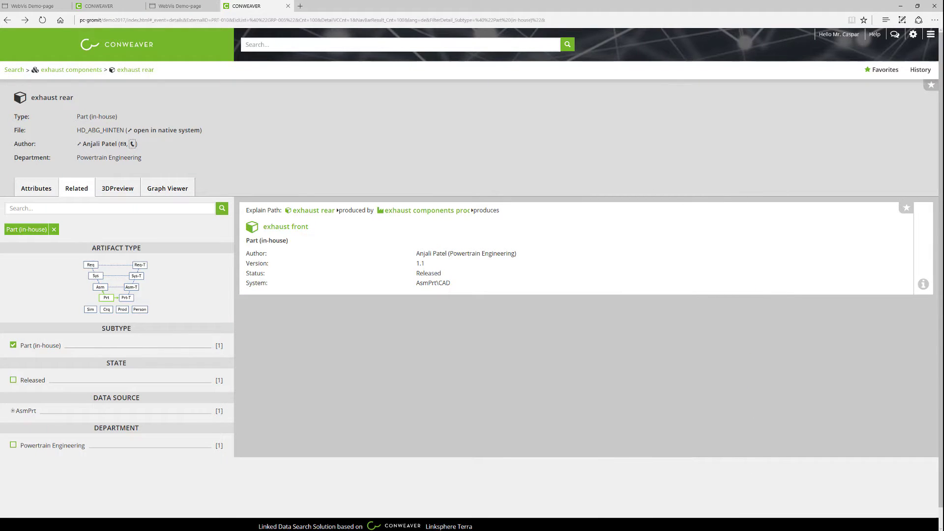